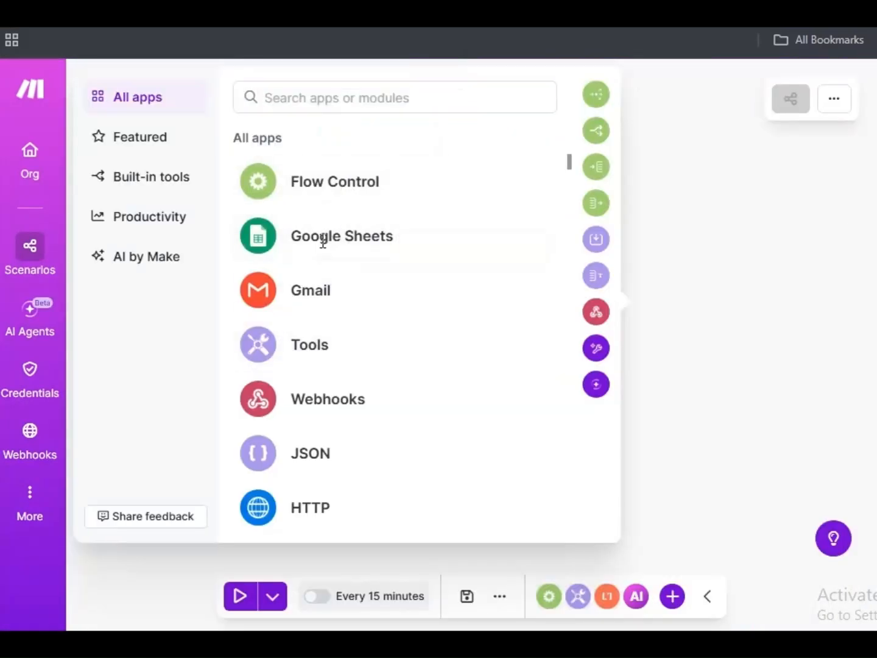
Add a Google Sheets Search Rows module as the scenario's first module and open its settings.
click(321, 245)
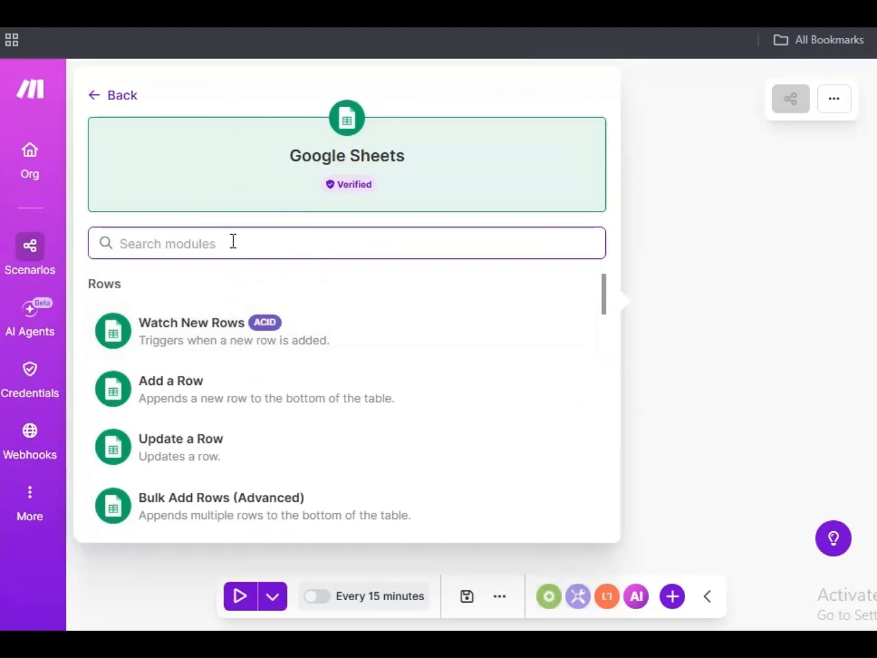
text(ser)
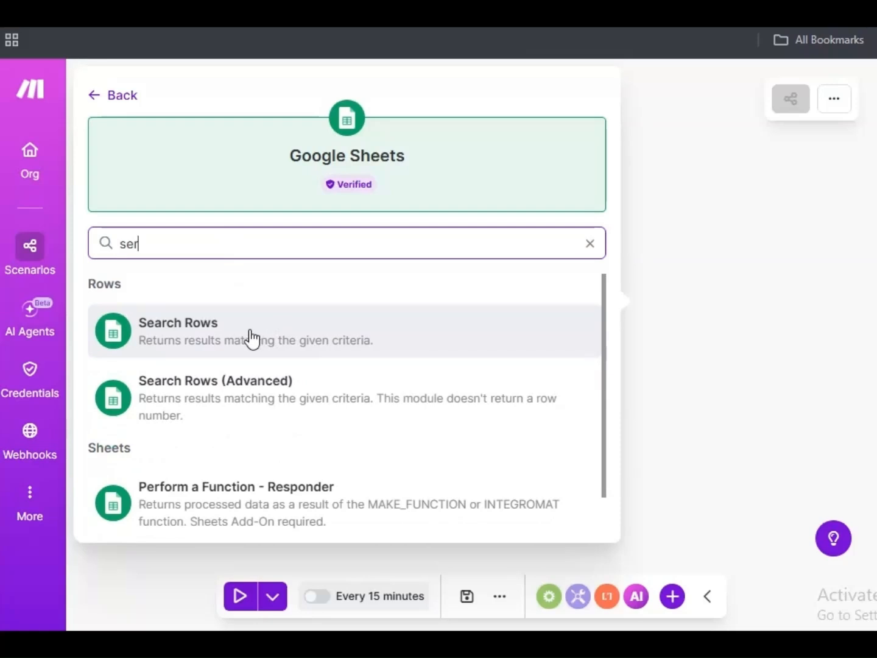
click(249, 332)
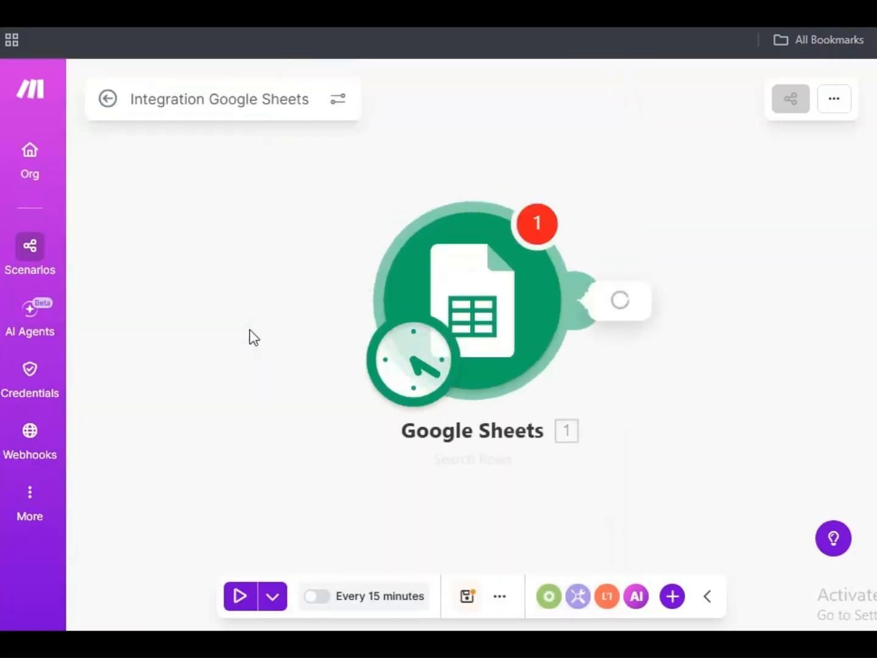
click(440, 325)
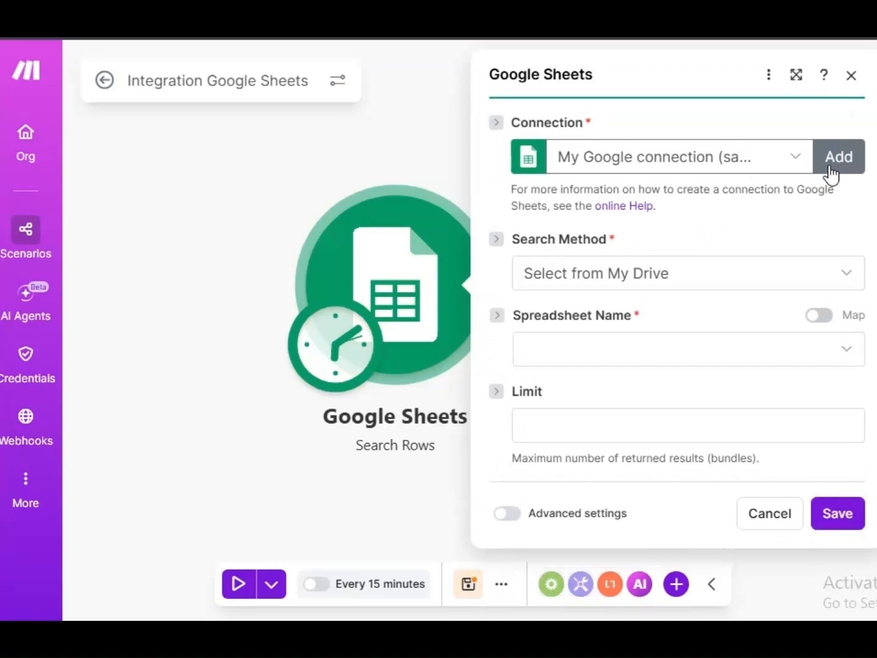
Create a Google connection for the module with advanced settings shown, signing in with the existing Google account and granting Make access.
click(831, 173)
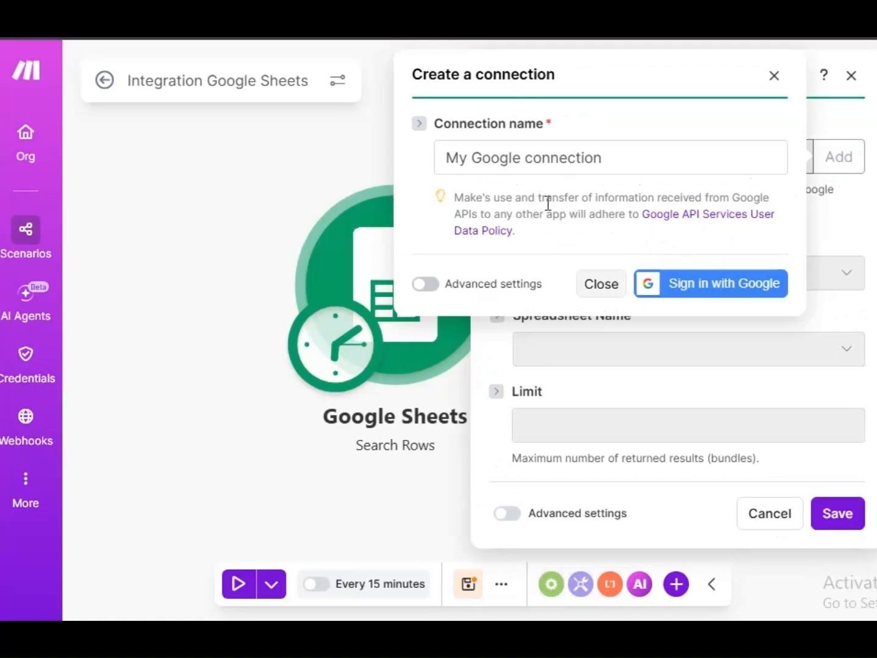
click(435, 285)
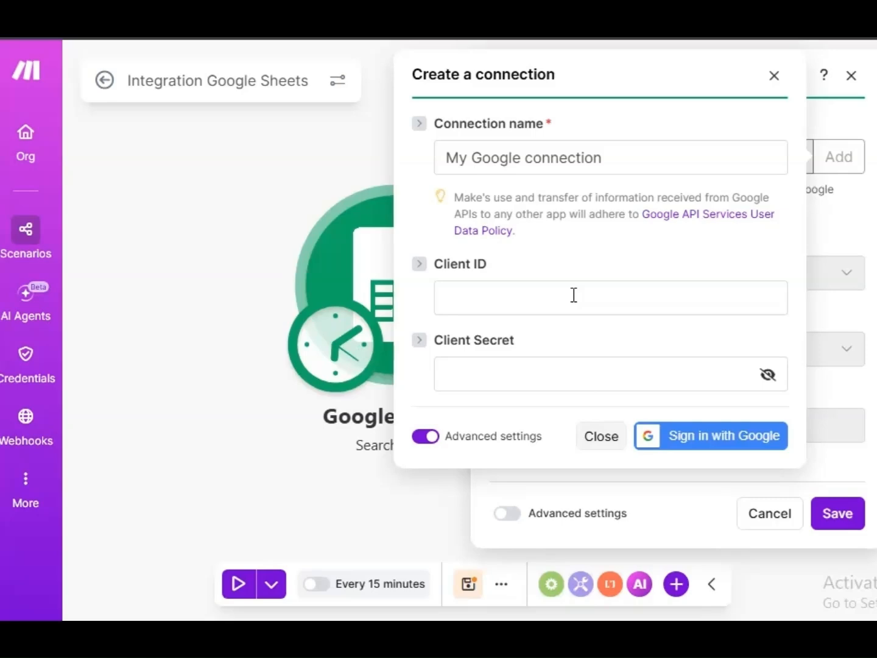
click(673, 448)
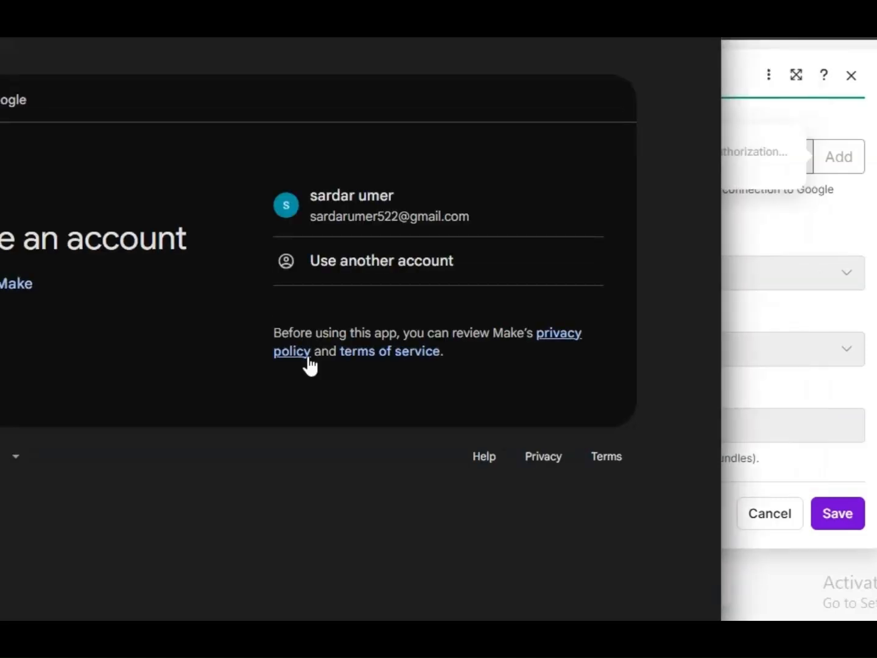
click(425, 221)
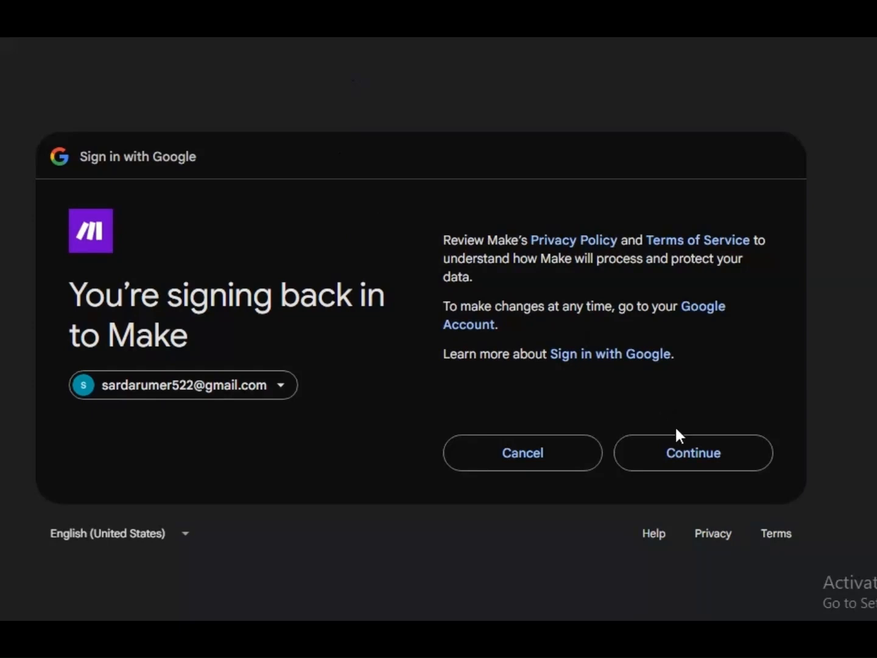
click(682, 453)
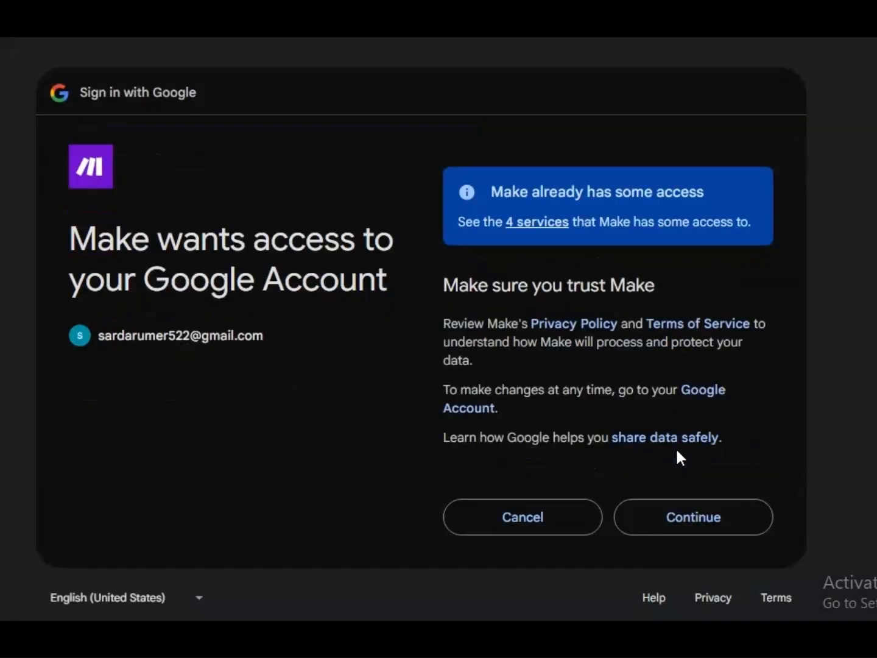
click(667, 507)
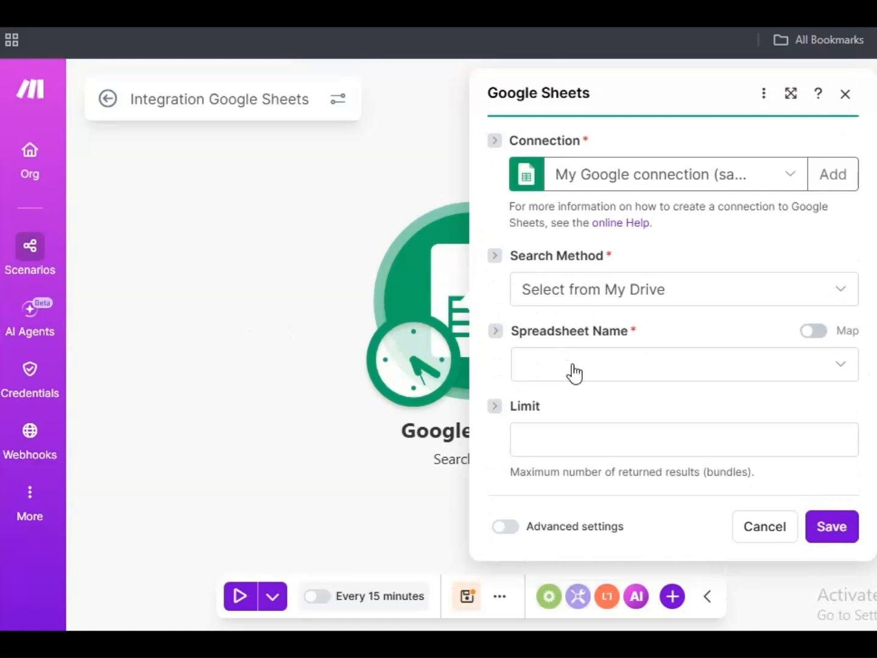
Choose the "weather sheet" spreadsheet and its Sheet1 as the source for the row search.
click(632, 368)
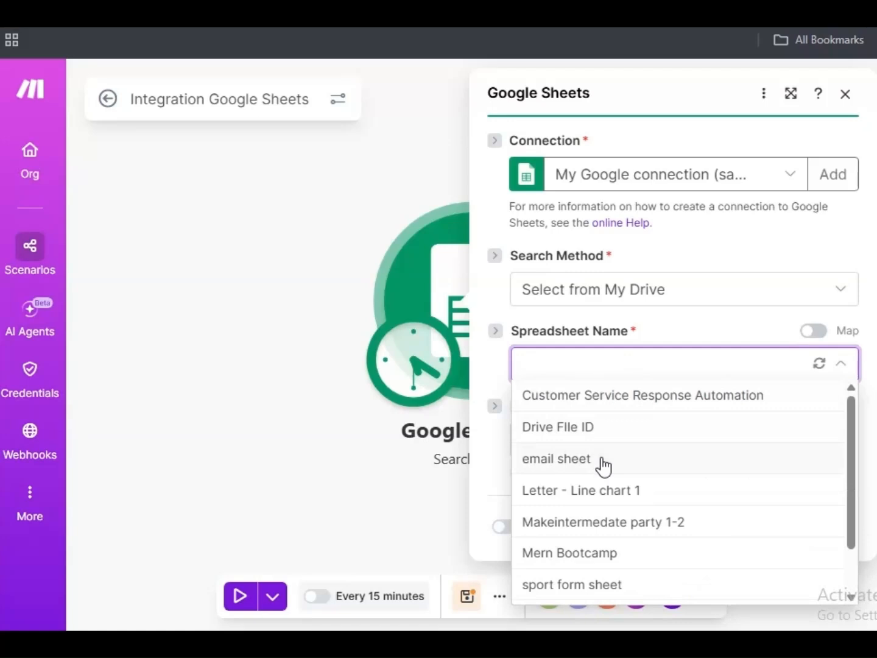
scroll(603, 466, down, 2)
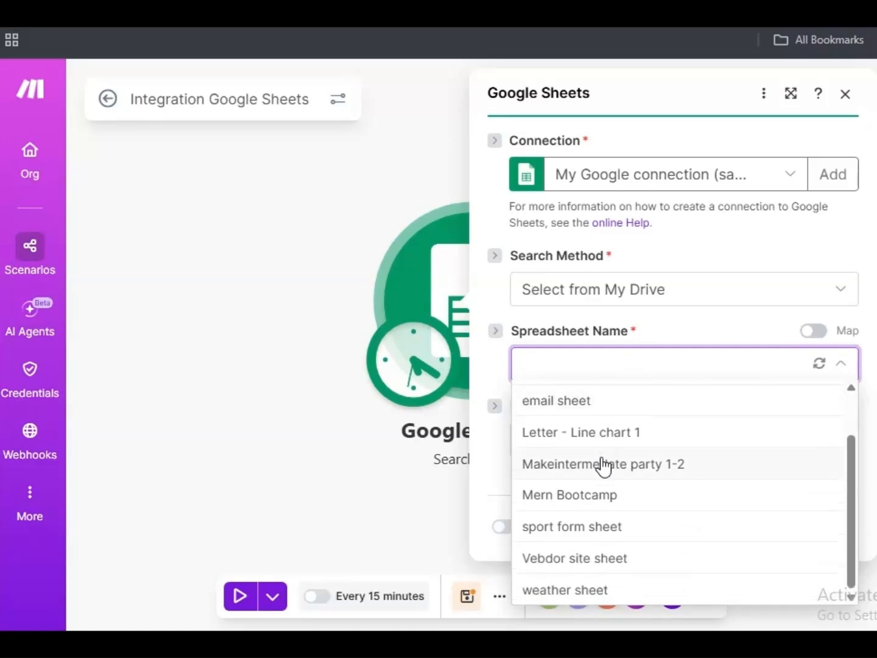
click(587, 589)
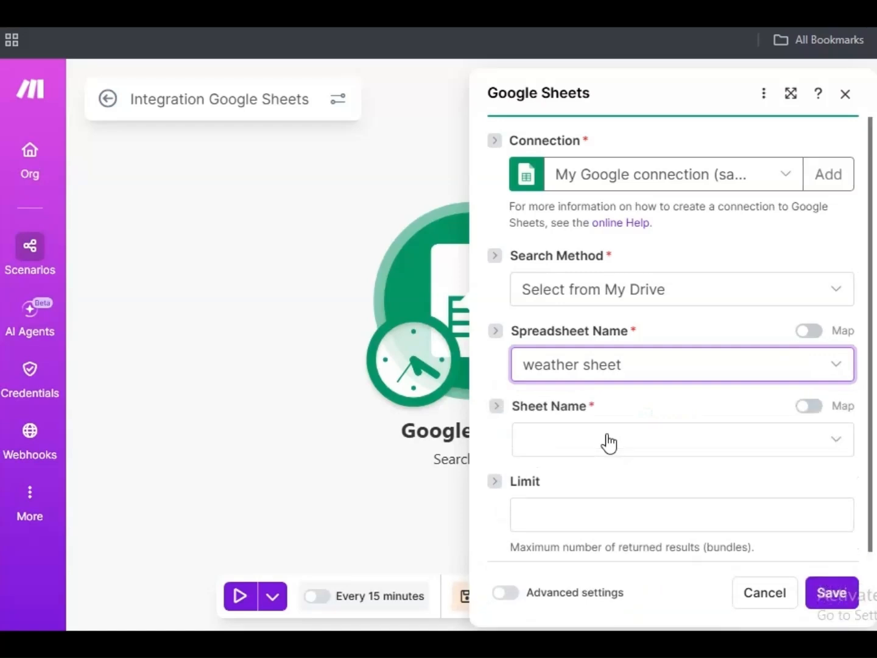
click(592, 443)
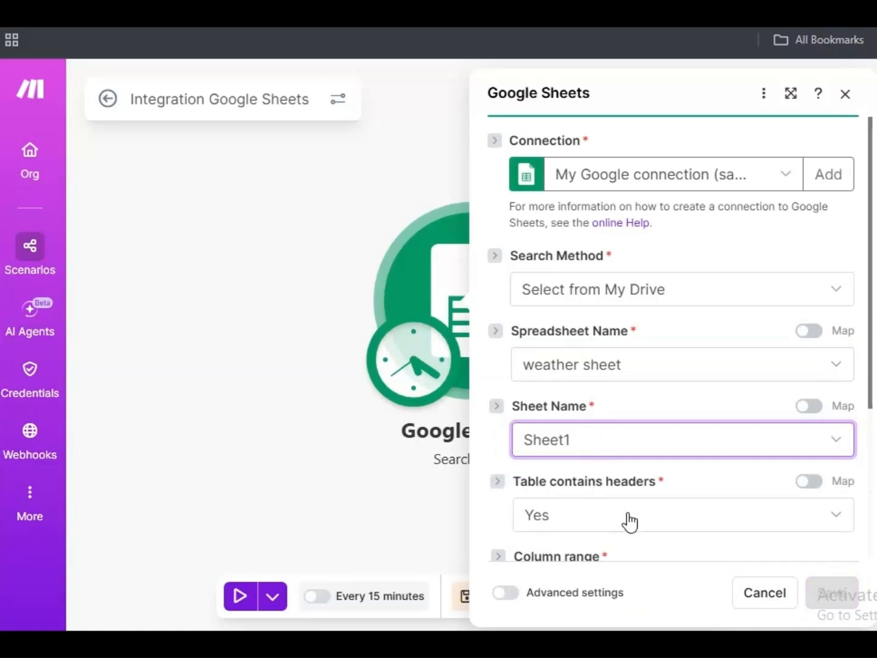
Set Table contains headers to Yes and save the Search Rows module settings.
scroll(633, 511, down, 3)
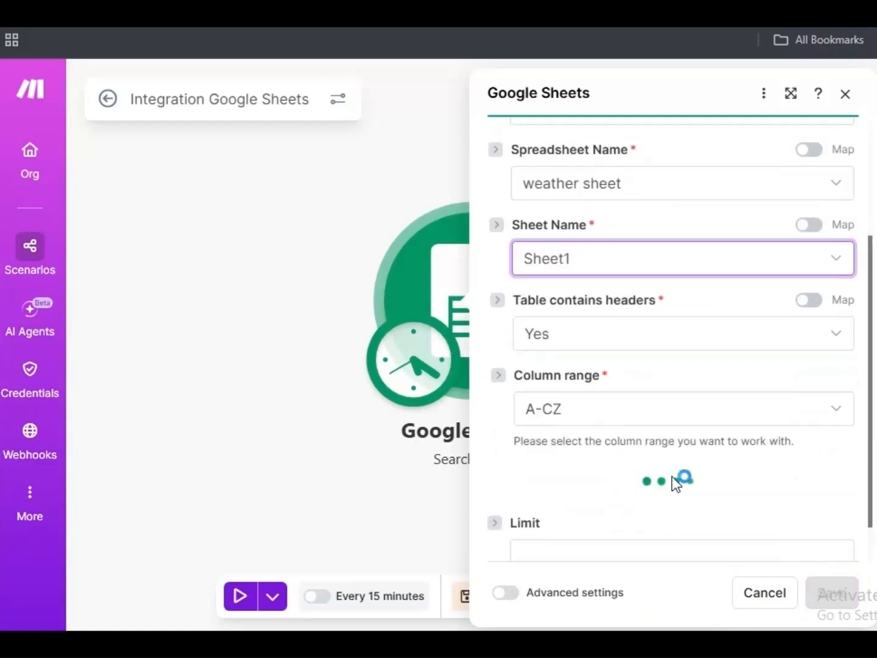
click(786, 351)
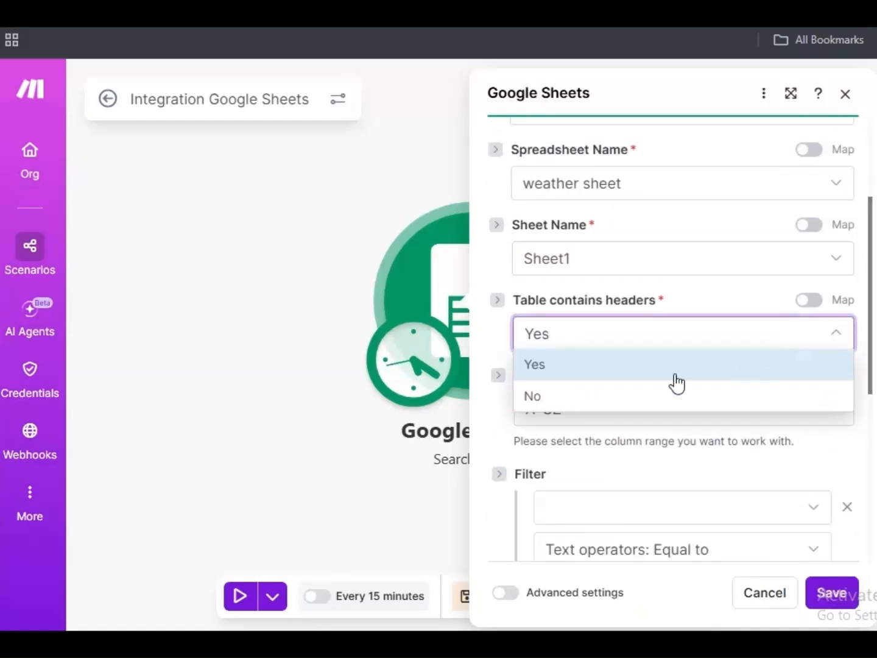
click(651, 372)
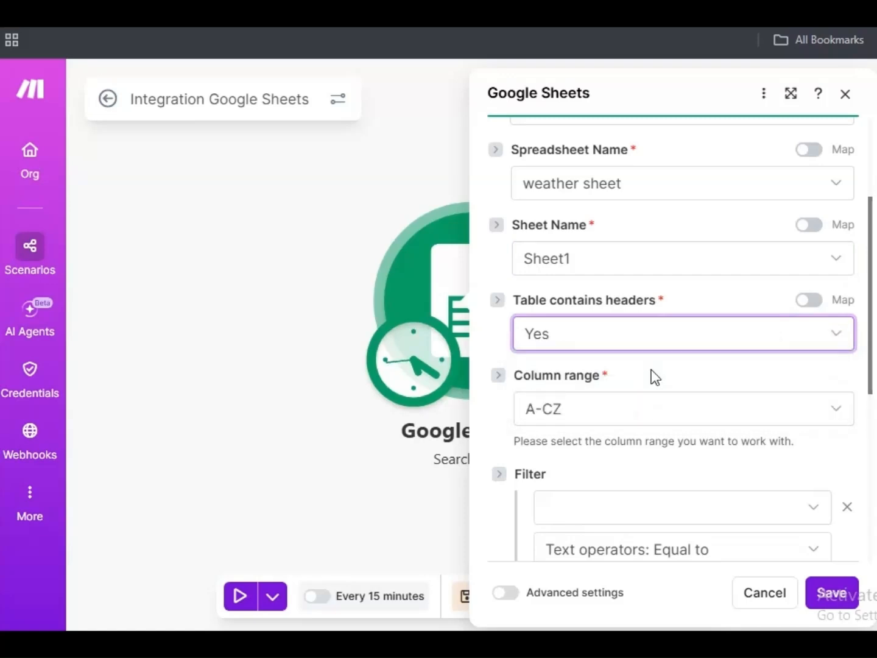
scroll(692, 373, down, 6)
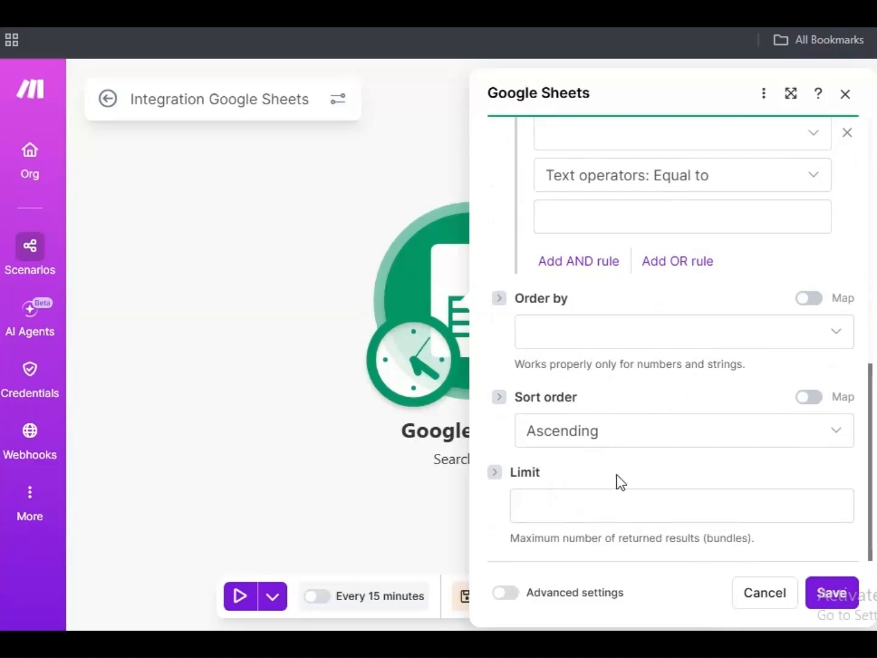
click(815, 595)
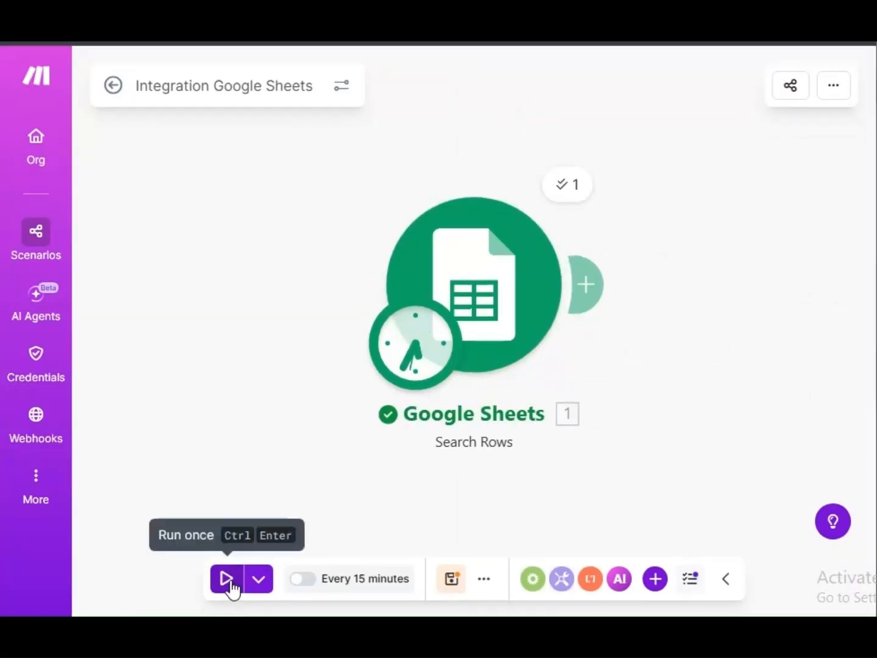
Run the scenario once and review the input and output bundles of the Google Sheets module.
click(232, 586)
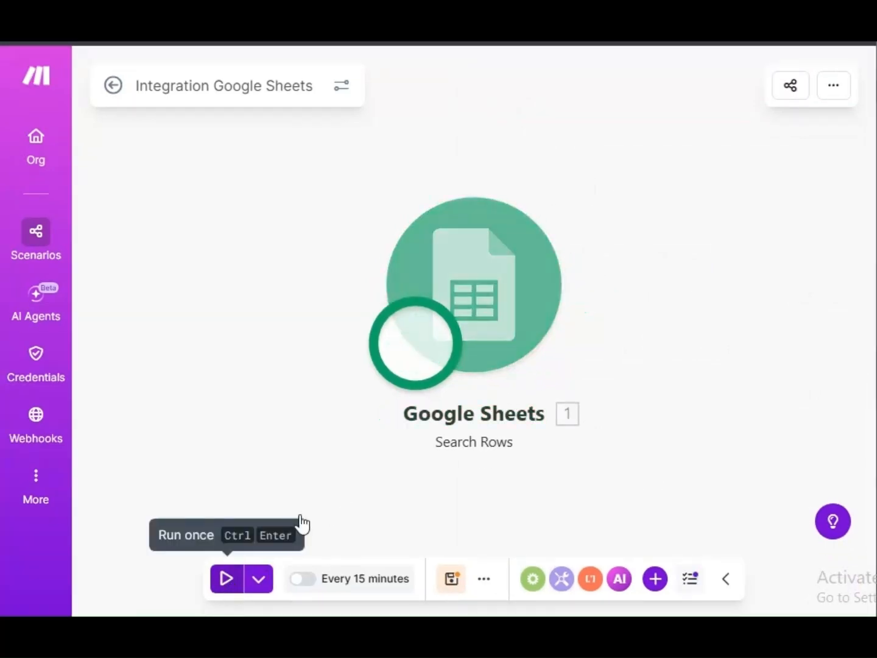
click(377, 413)
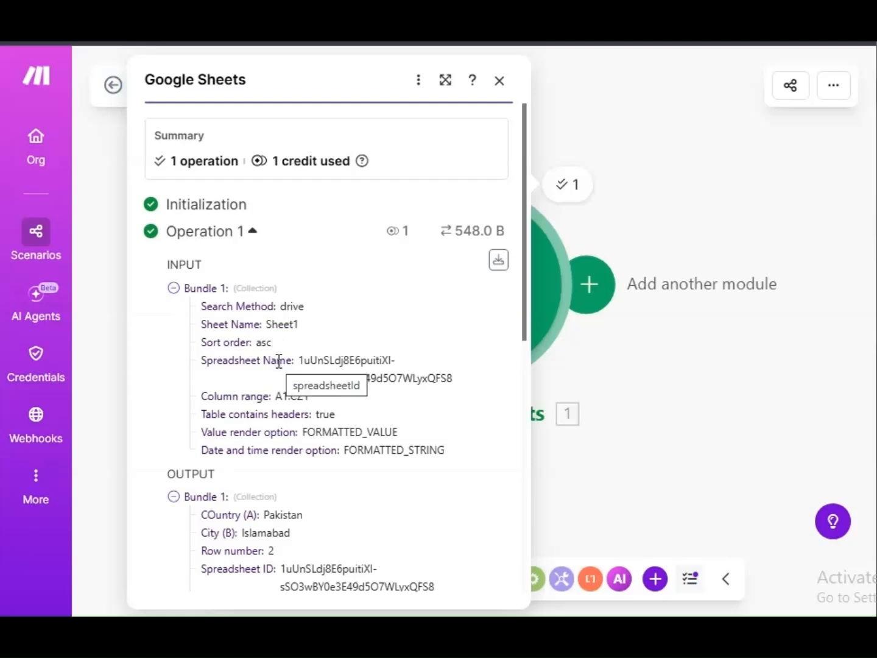
scroll(279, 361, down, 5)
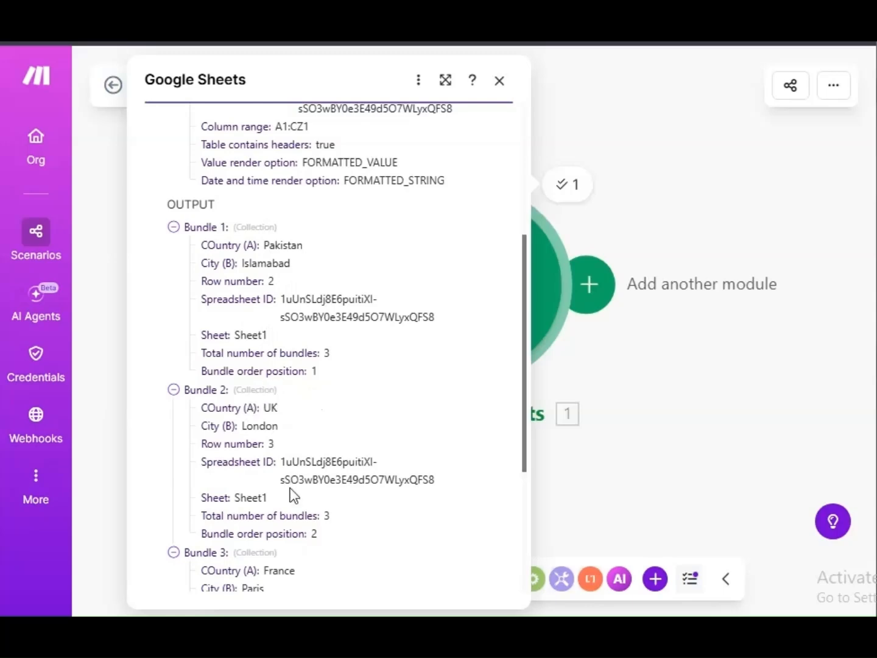
scroll(276, 506, down, 2)
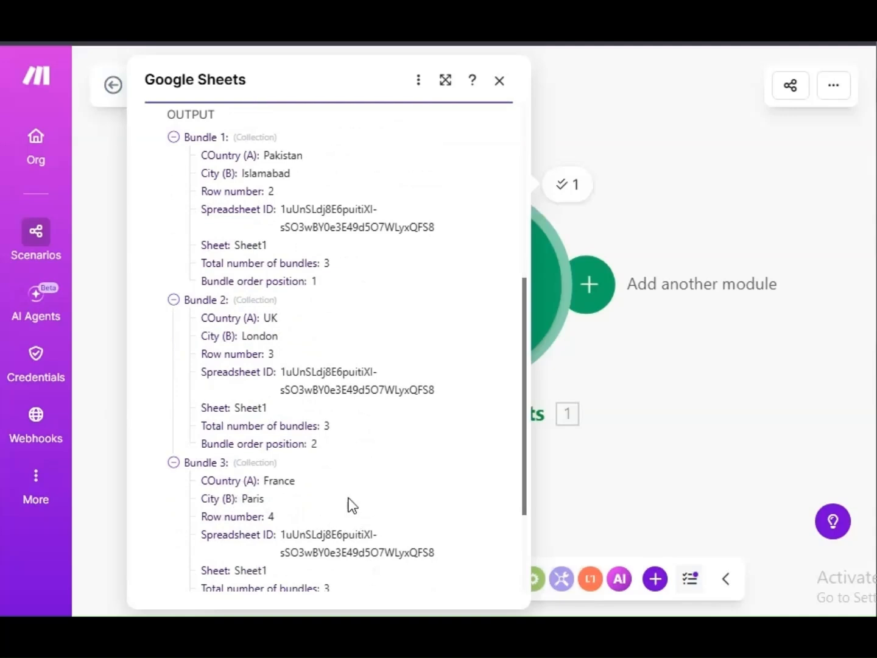
scroll(346, 501, down, 2)
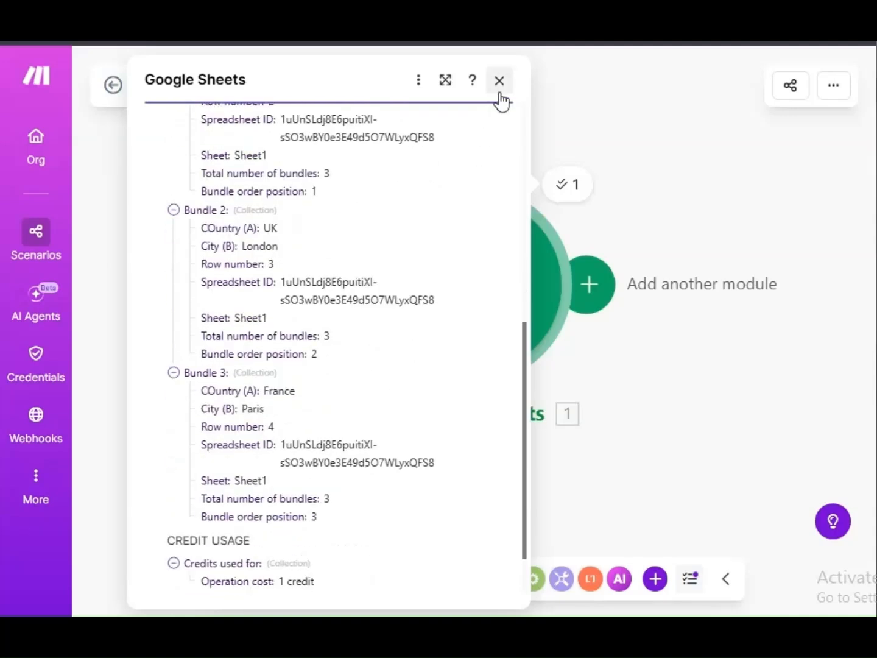
click(500, 81)
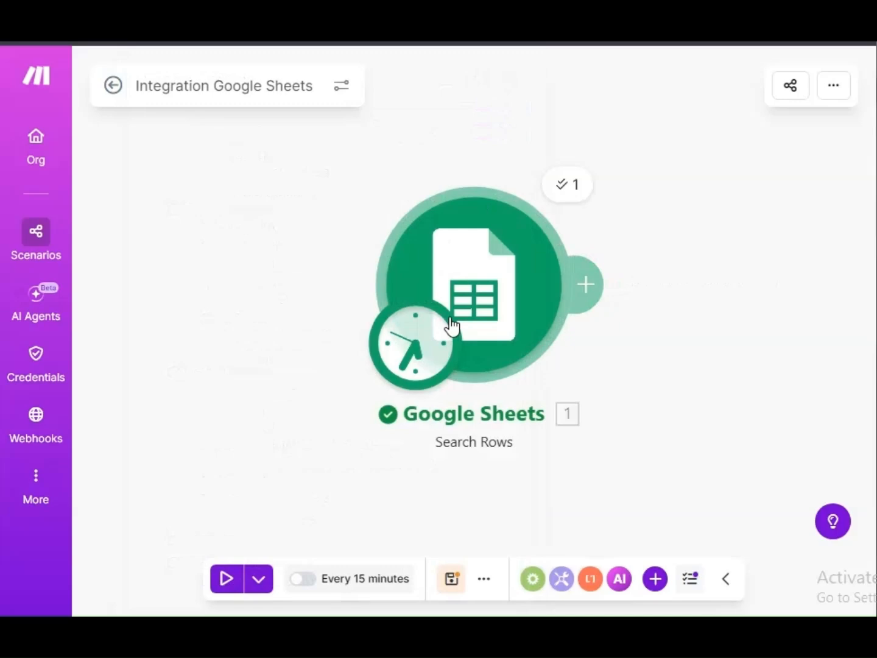
Reopen the Search Rows module's settings and set the filter column to City (B).
right_click(481, 281)
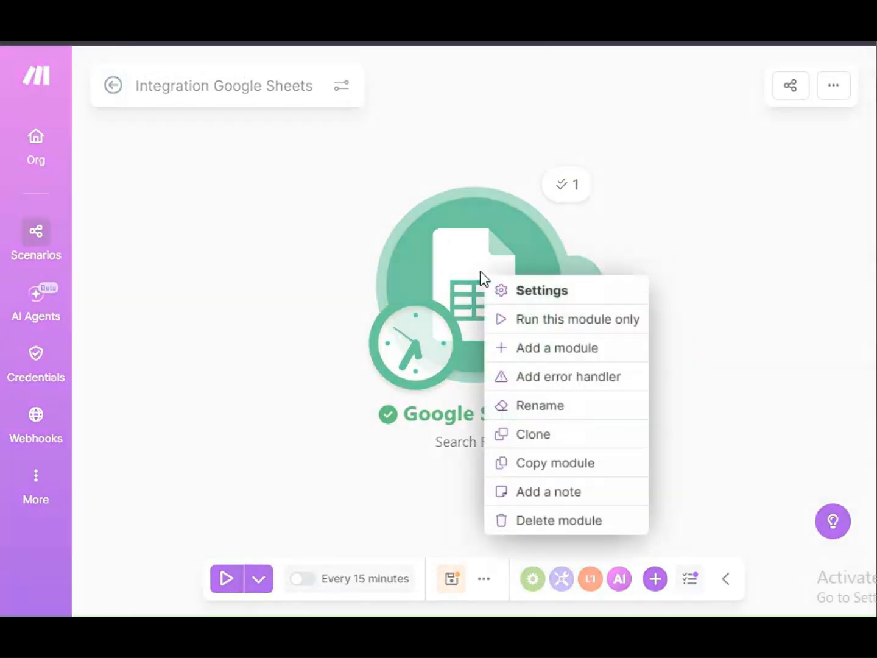
click(532, 290)
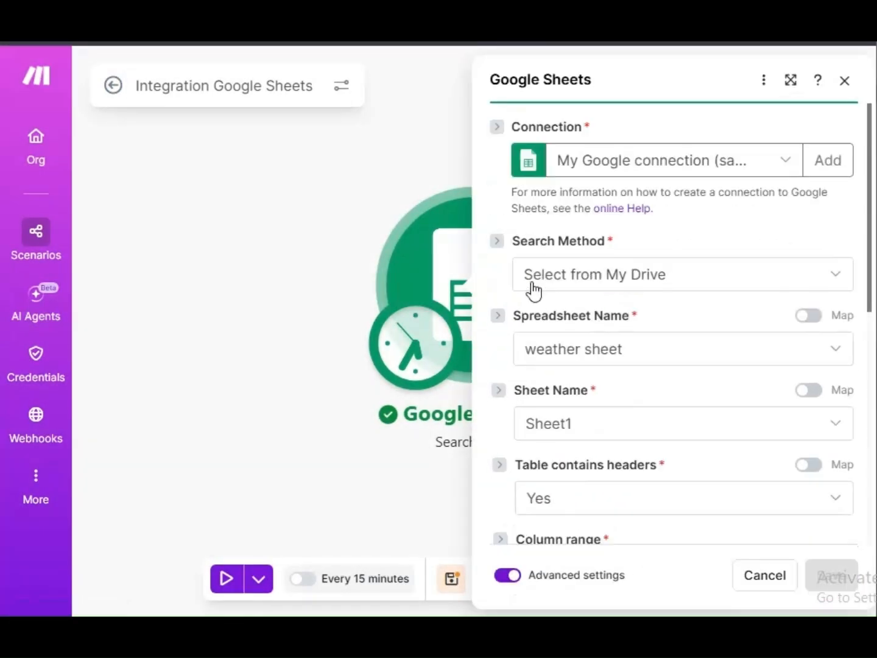
scroll(612, 383, down, 3)
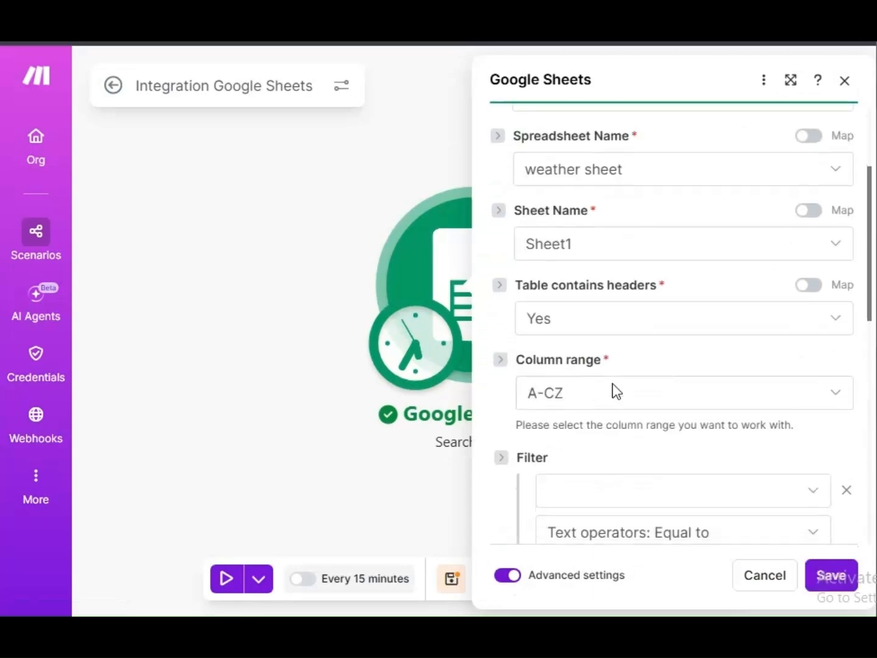
scroll(613, 386, down, 2)
scroll(614, 392, down, 2)
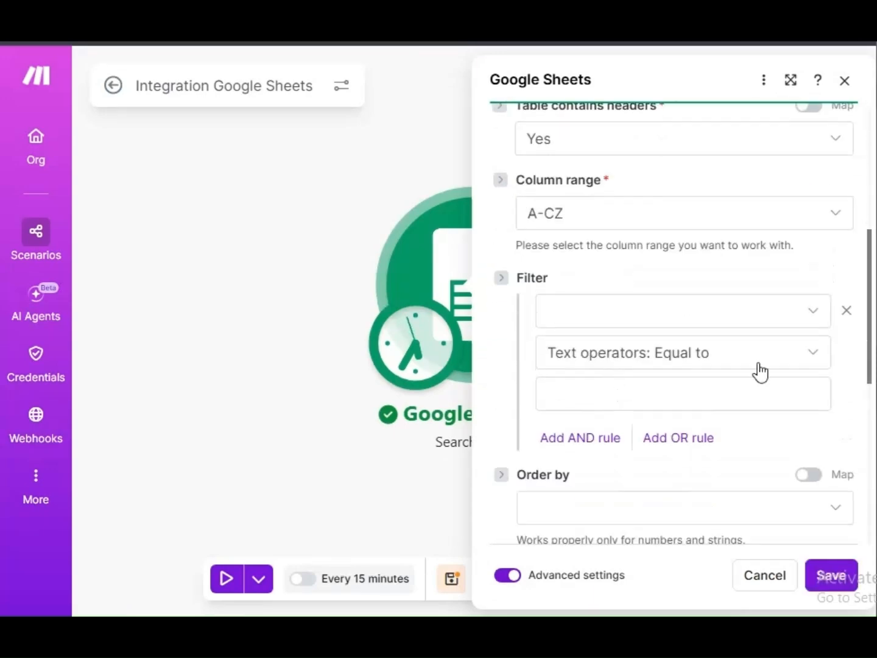
click(809, 314)
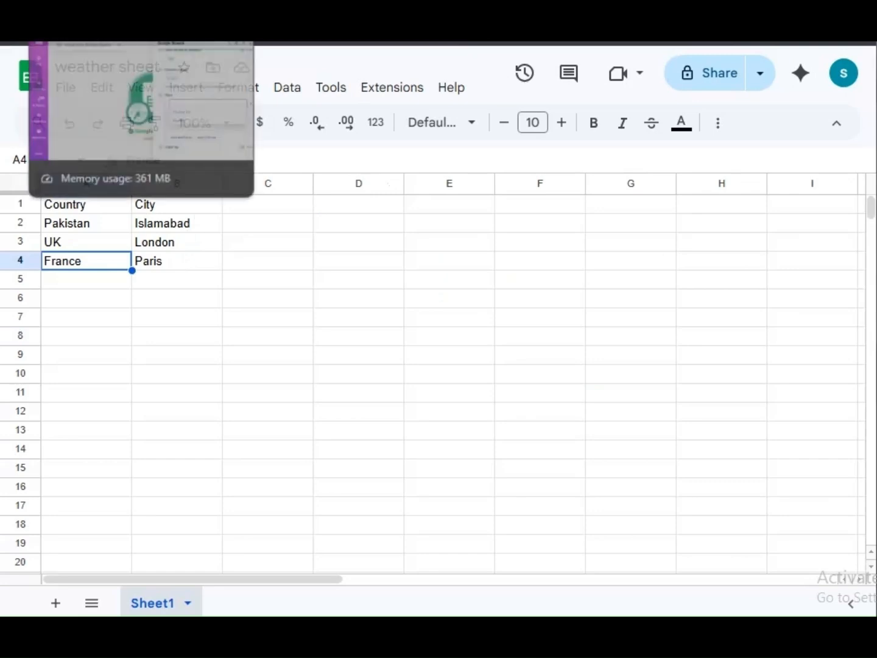
click(161, 43)
click(721, 327)
click(610, 373)
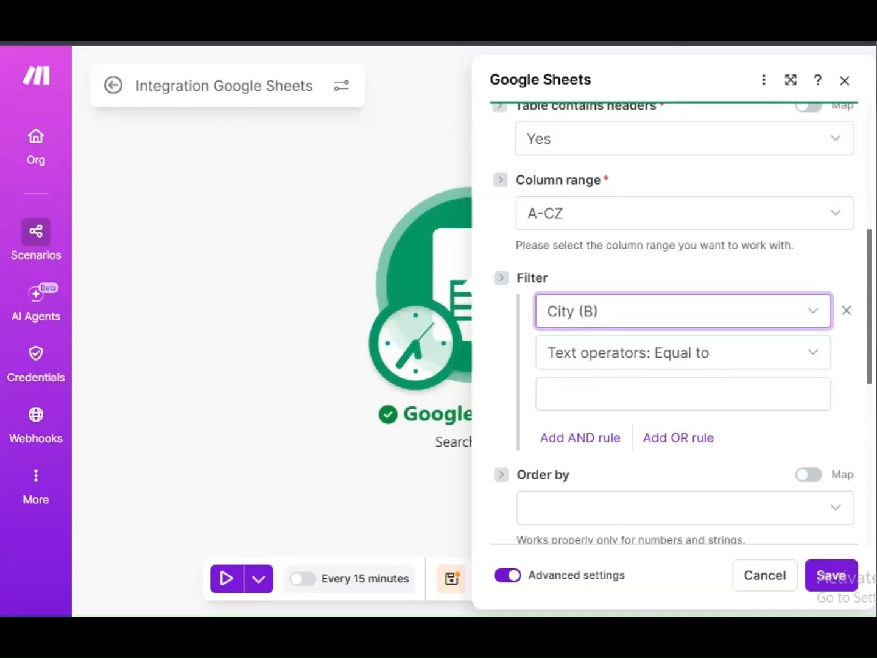
Set the City filter's operator to Starts with (case insensitive), enter "L" as its value, and save the Search Rows module.
click(734, 358)
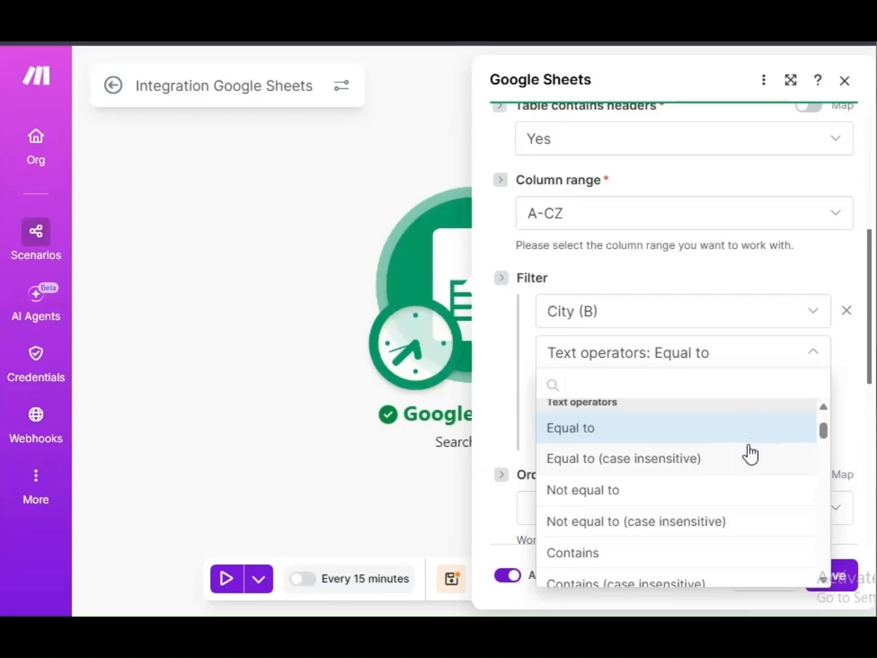
scroll(731, 482, down, 3)
click(686, 529)
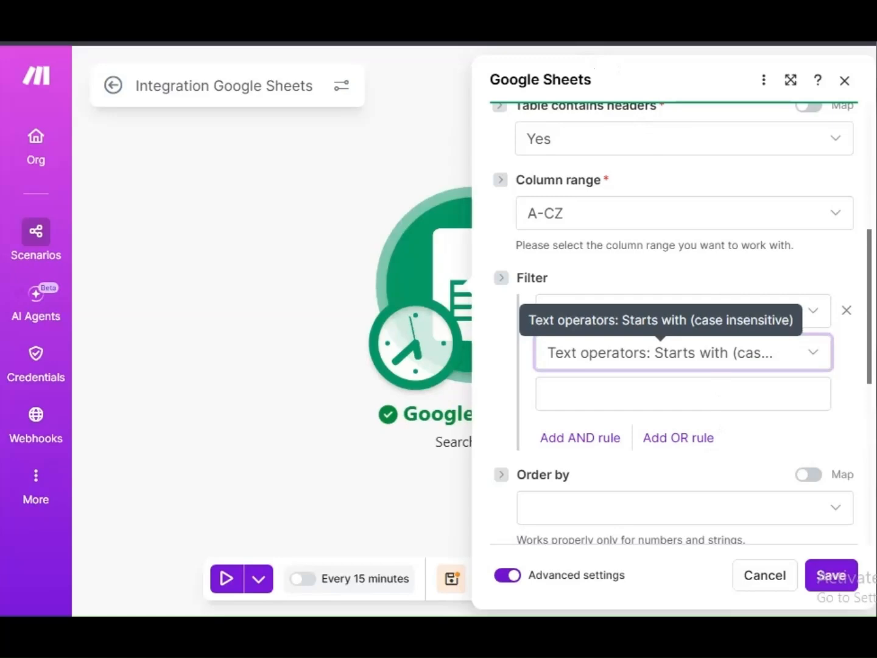
click(778, 361)
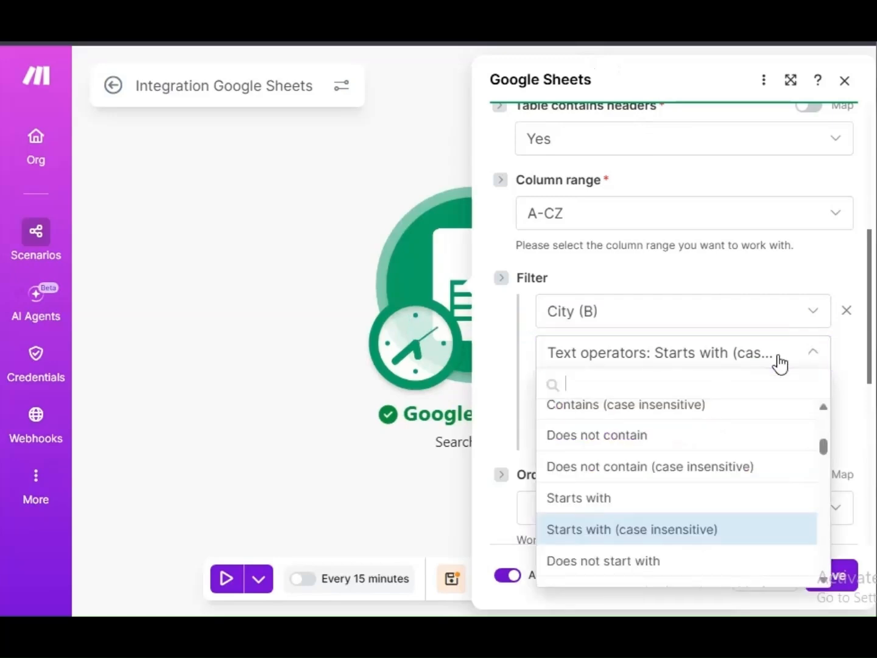
click(693, 541)
click(687, 384)
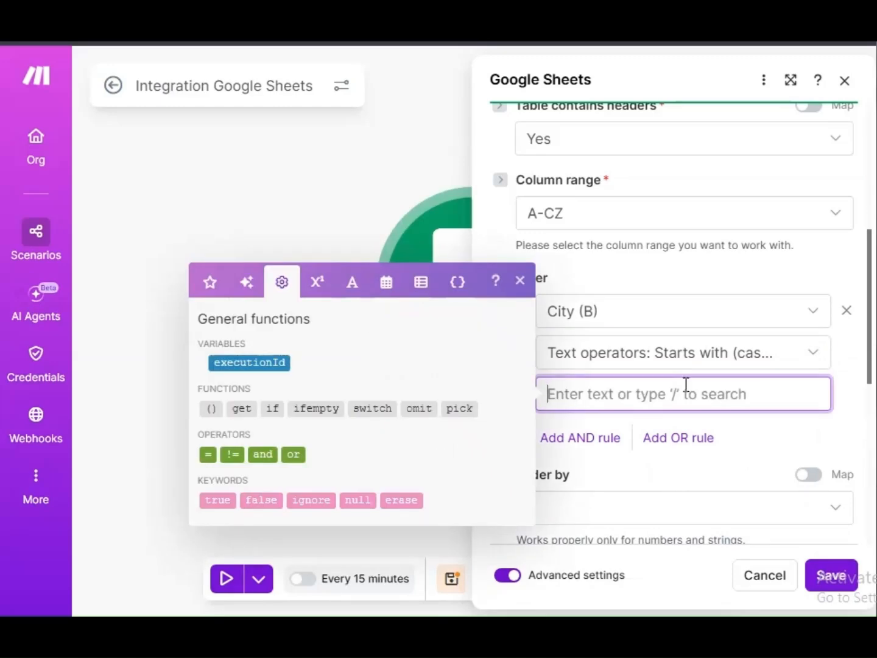
text(L)
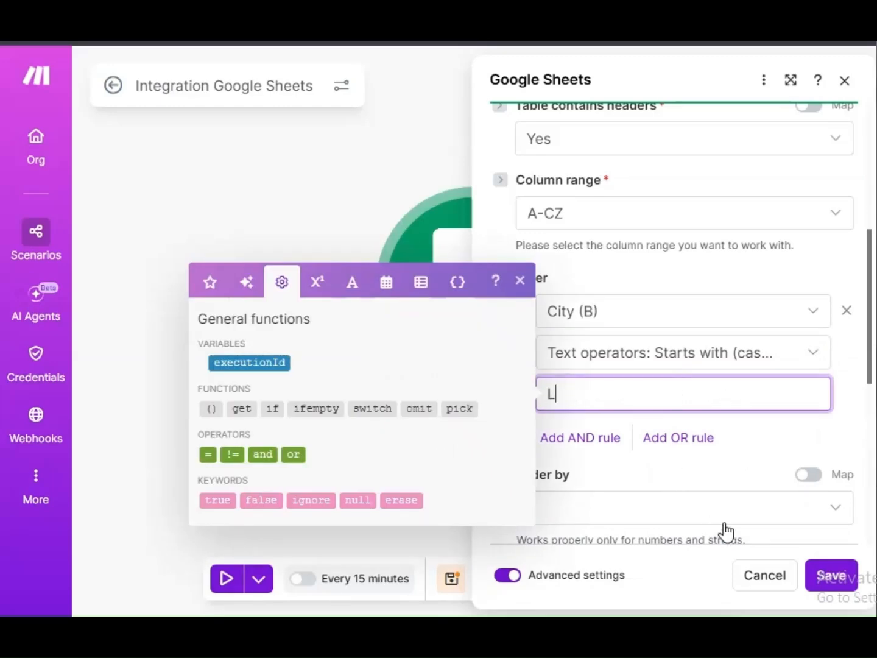
click(523, 281)
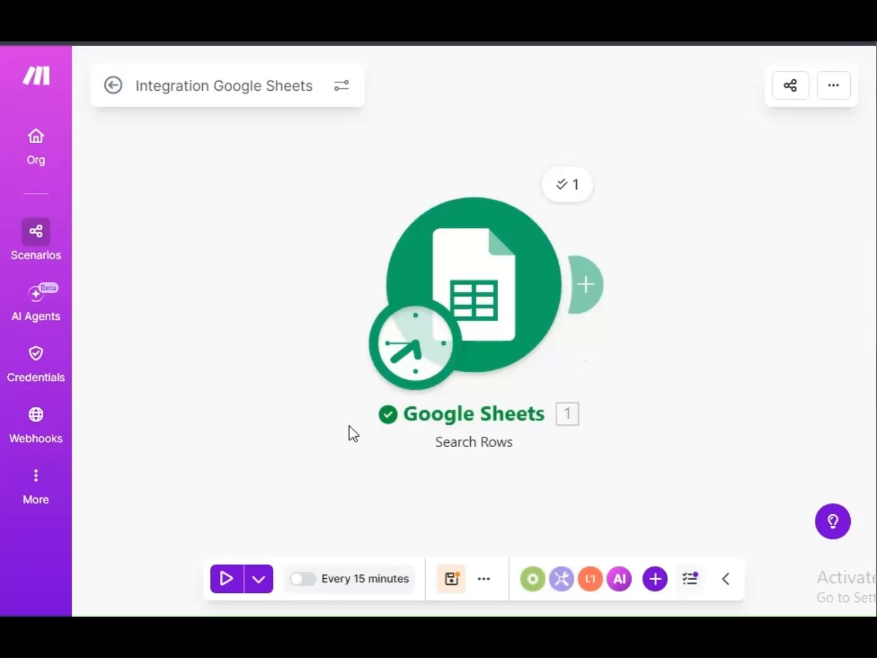
Run the scenario once and review the row data returned by the city filter.
click(224, 586)
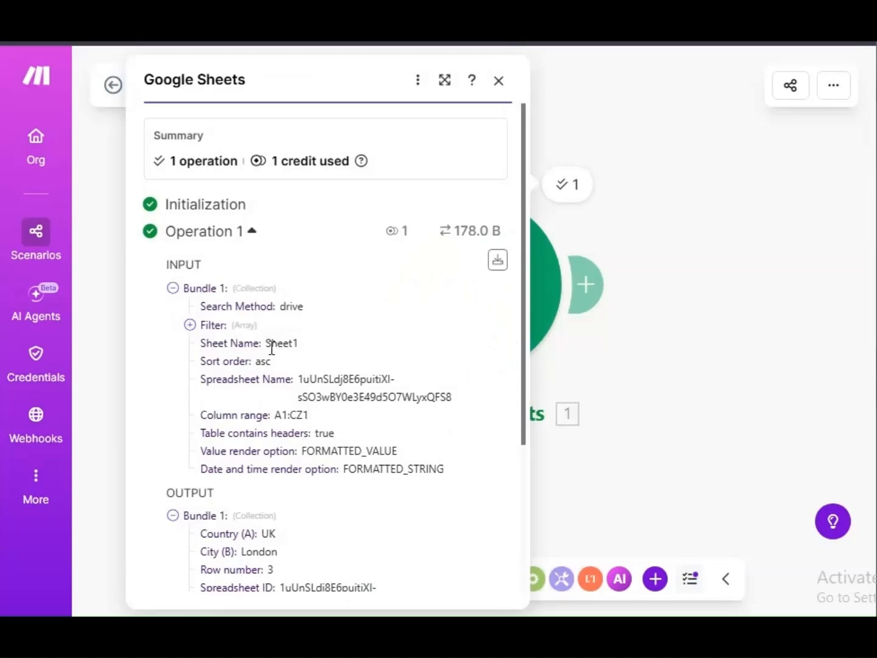
scroll(272, 348, down, 5)
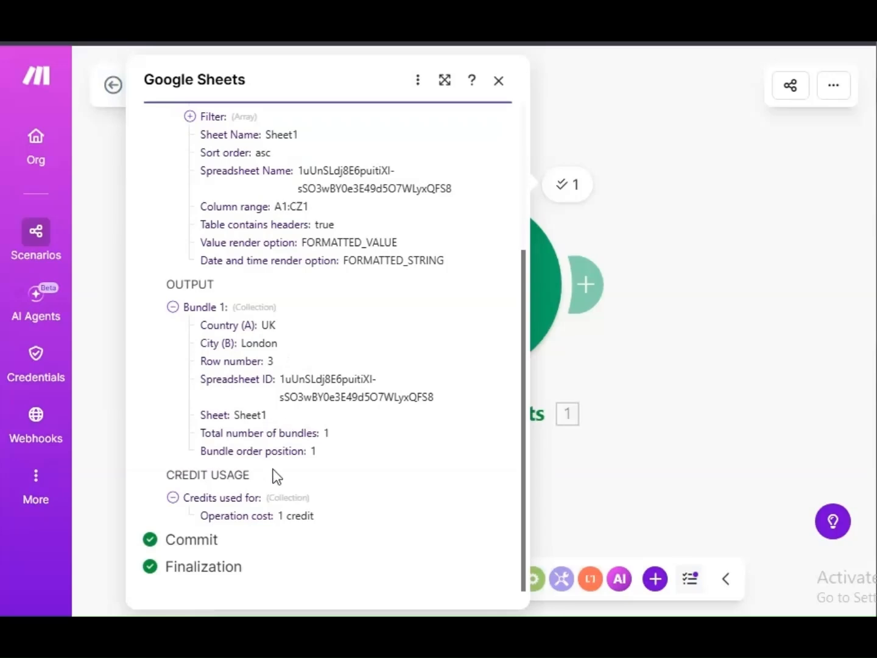
scroll(273, 475, up, 5)
scroll(273, 474, down, 5)
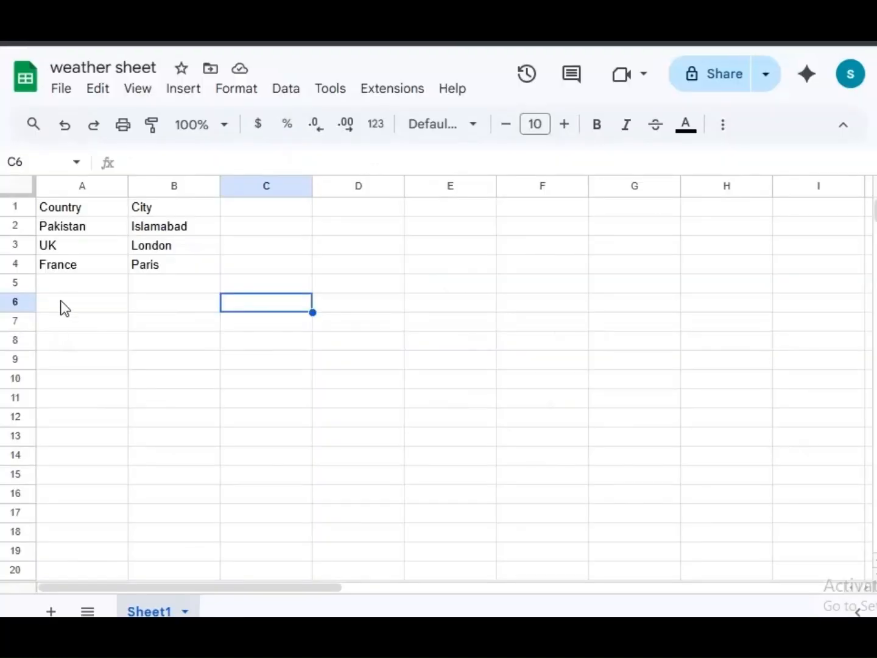
In Google Sheets, add England as the country and liverpool as the city in row 5 of the weather sheet.
double_click(72, 283)
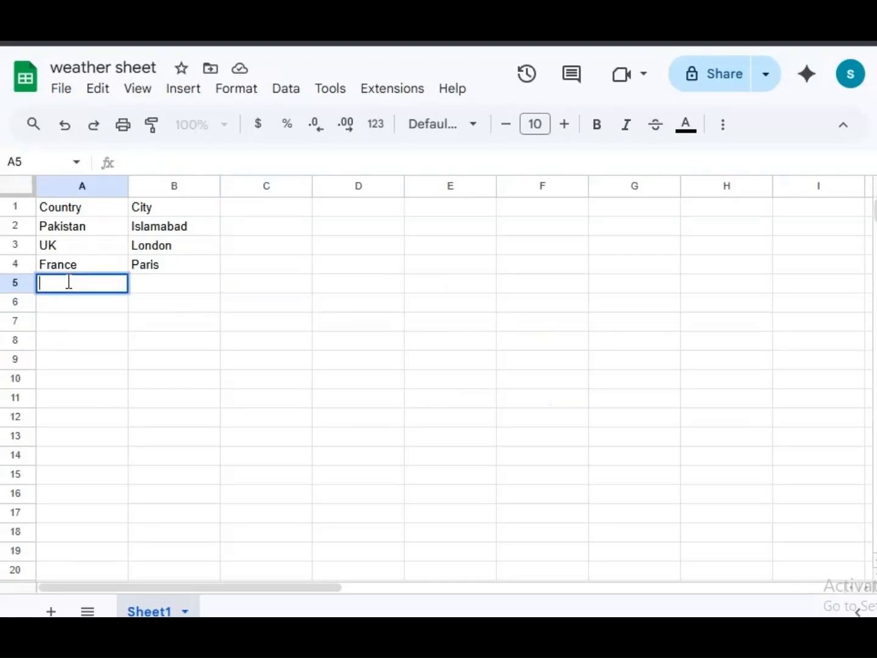
text(England)
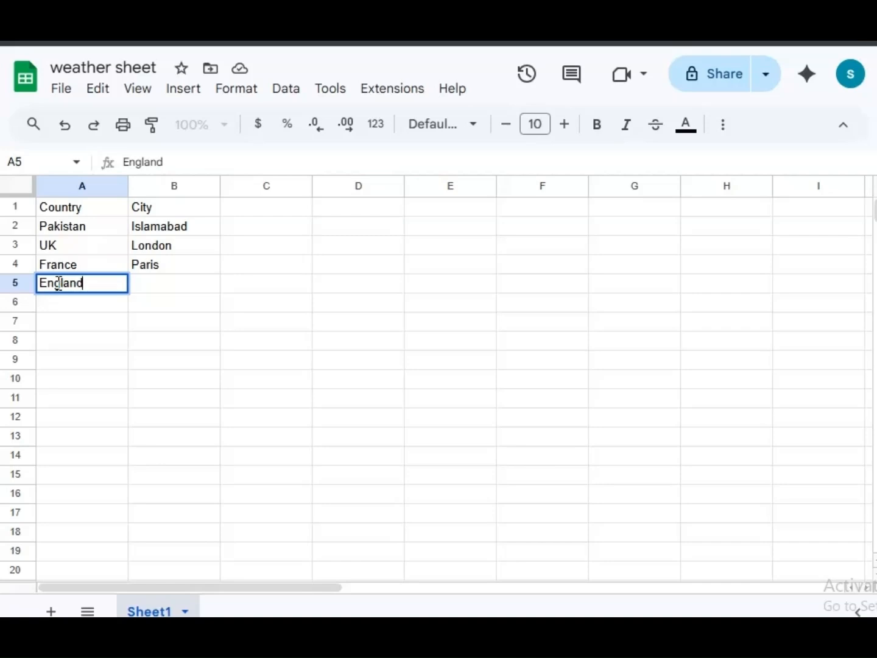
click(157, 278)
double_click(157, 281)
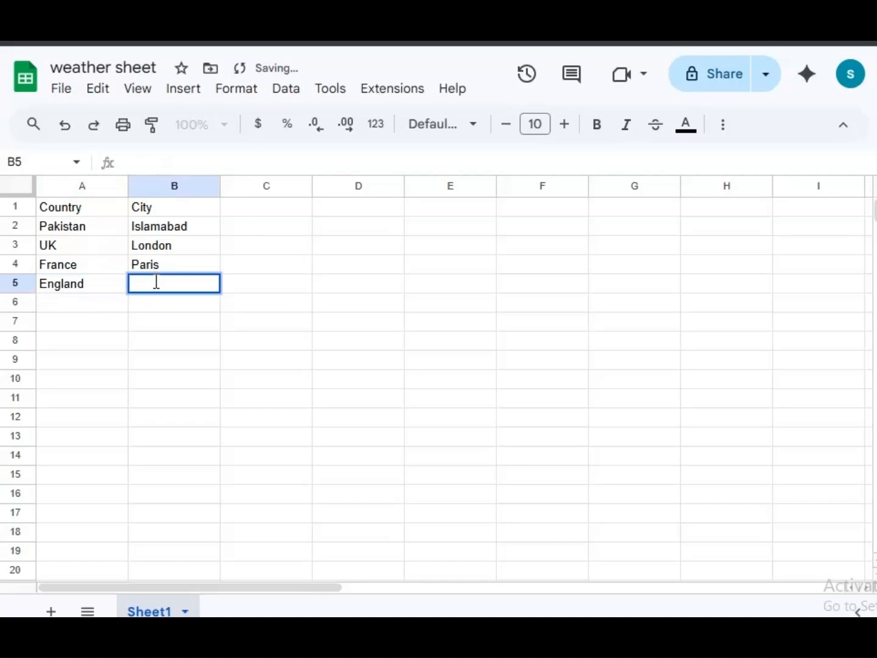
text(liv)
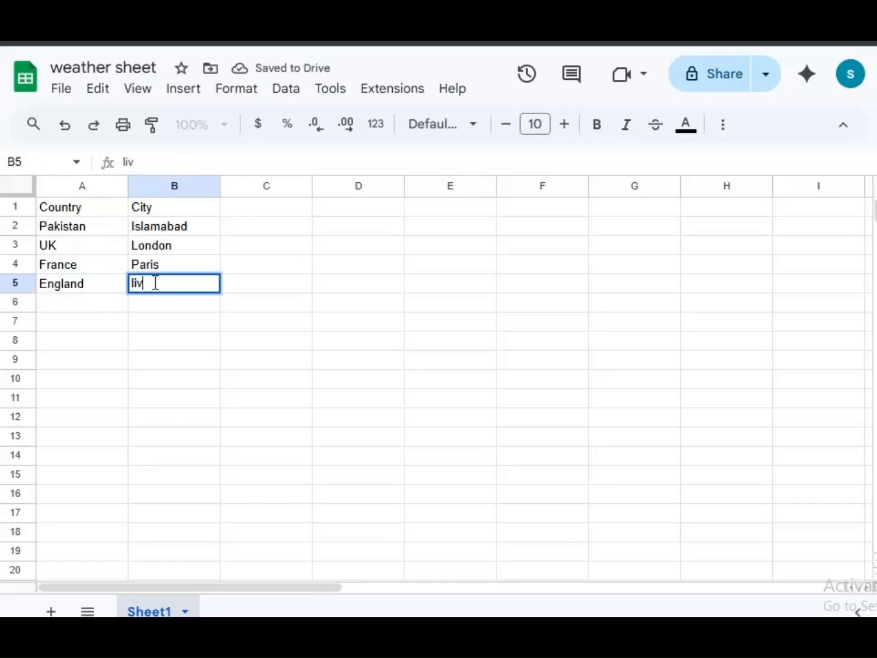
text(erpool)
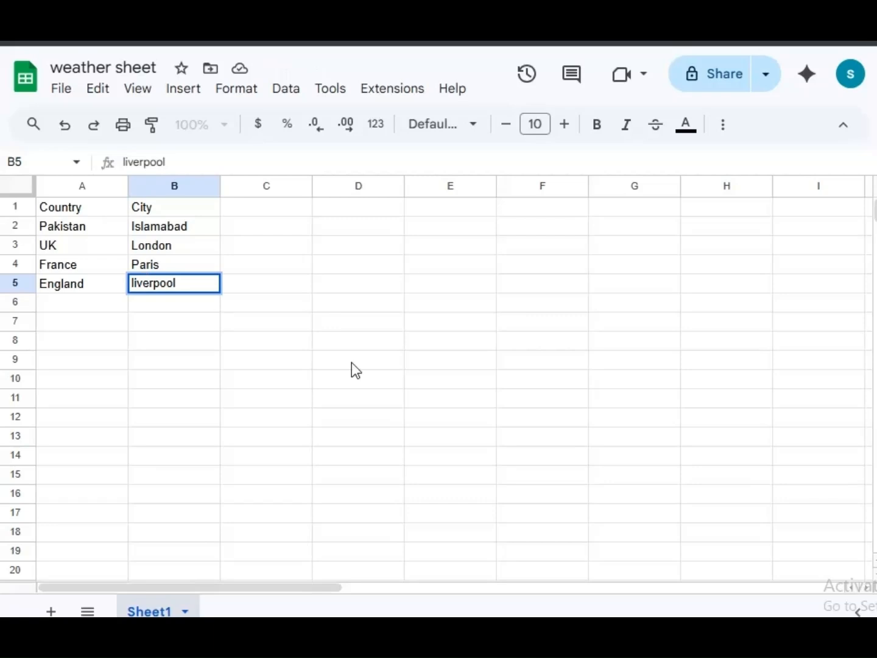
Switch back to Make, run the scenario again, check the City values in the output bundles, and close the results.
key(ctrl+Tab)
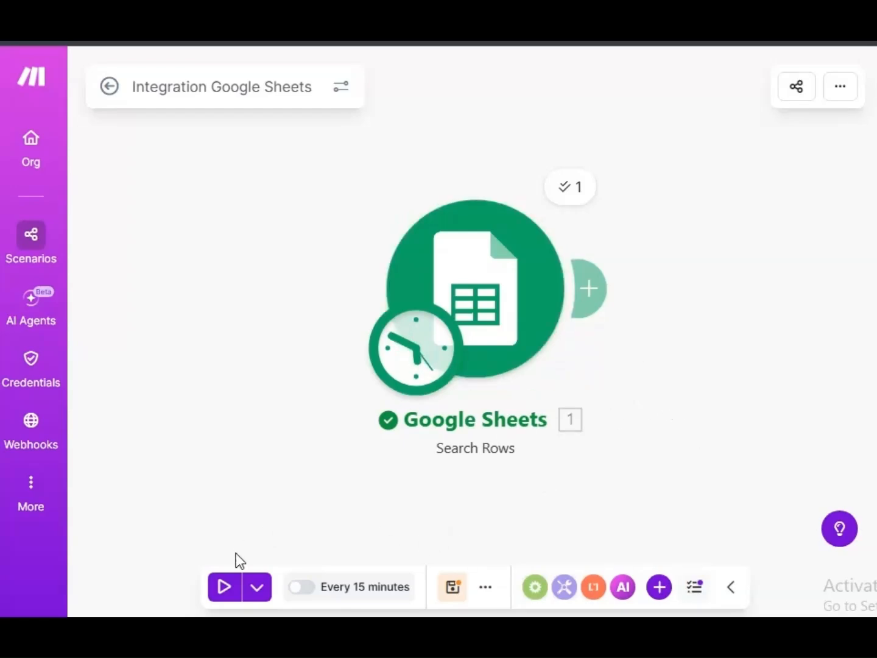
click(220, 589)
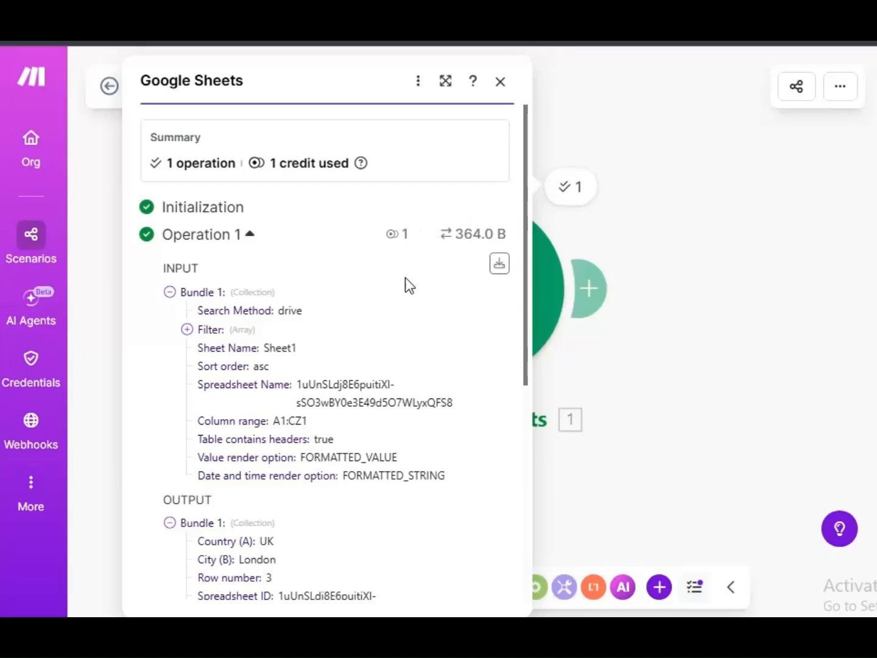
scroll(406, 288, down, 2)
scroll(403, 296, down, 2)
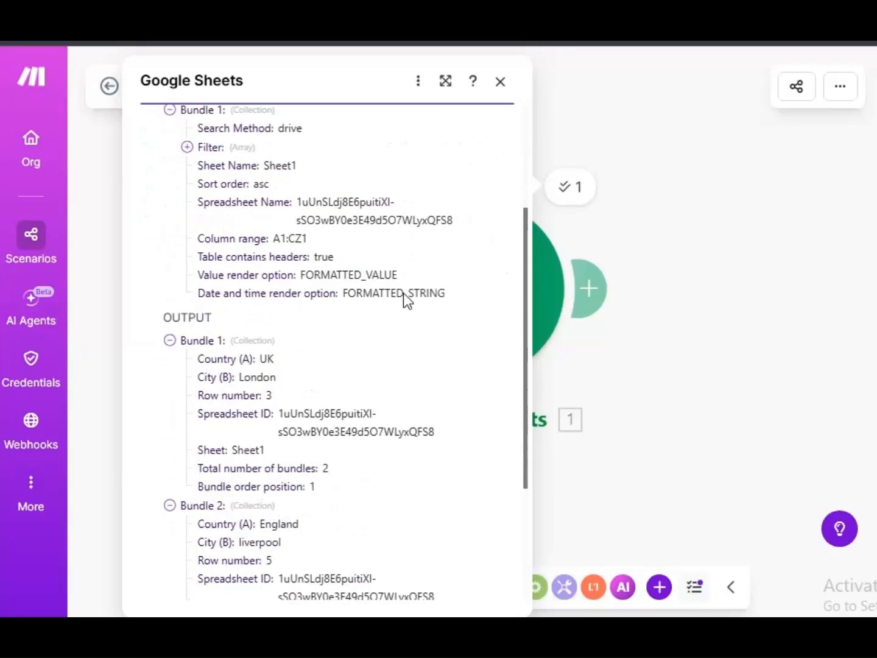
scroll(281, 448, down, 2)
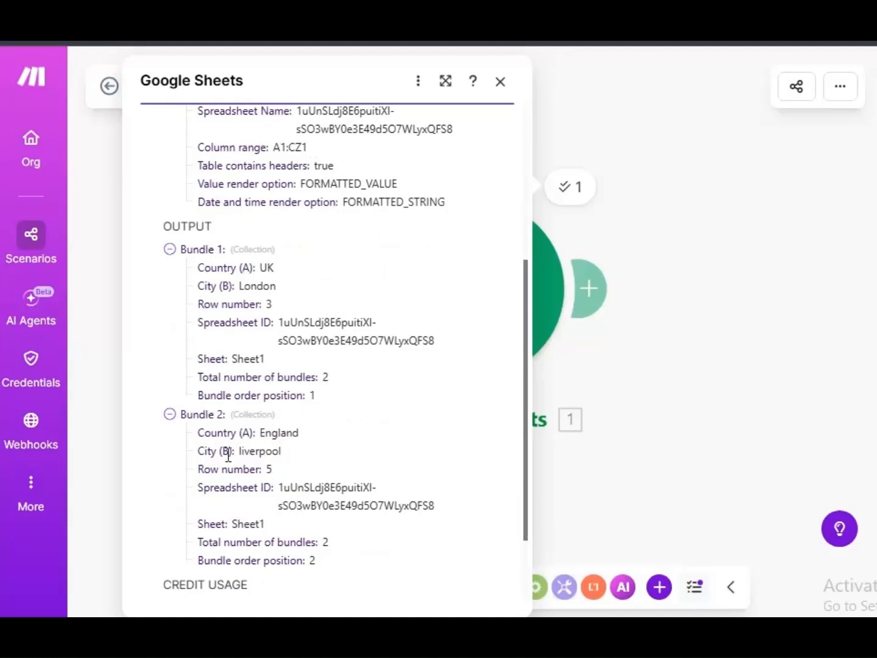
drag(281, 455, 222, 458)
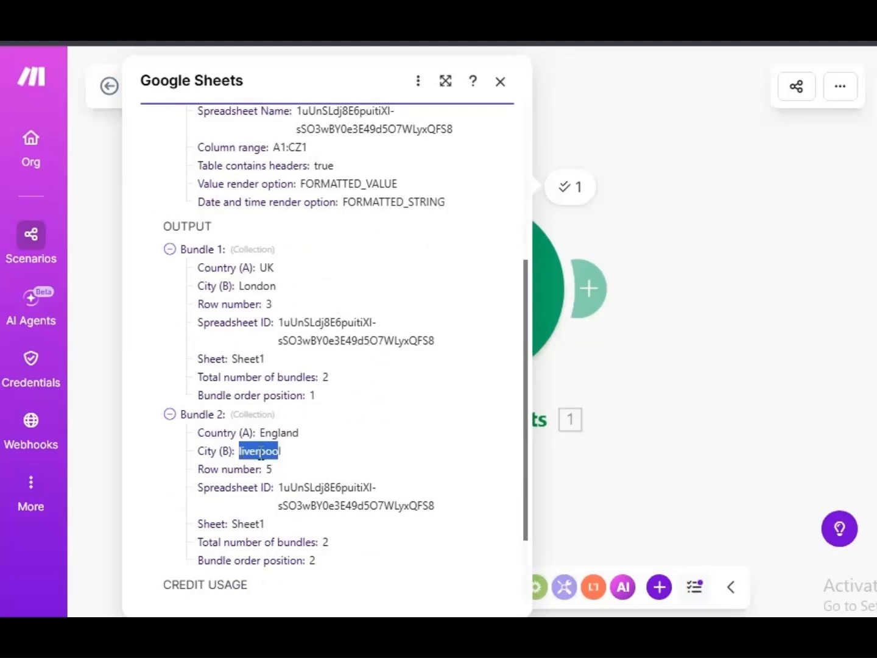
click(286, 450)
drag(278, 286, 234, 288)
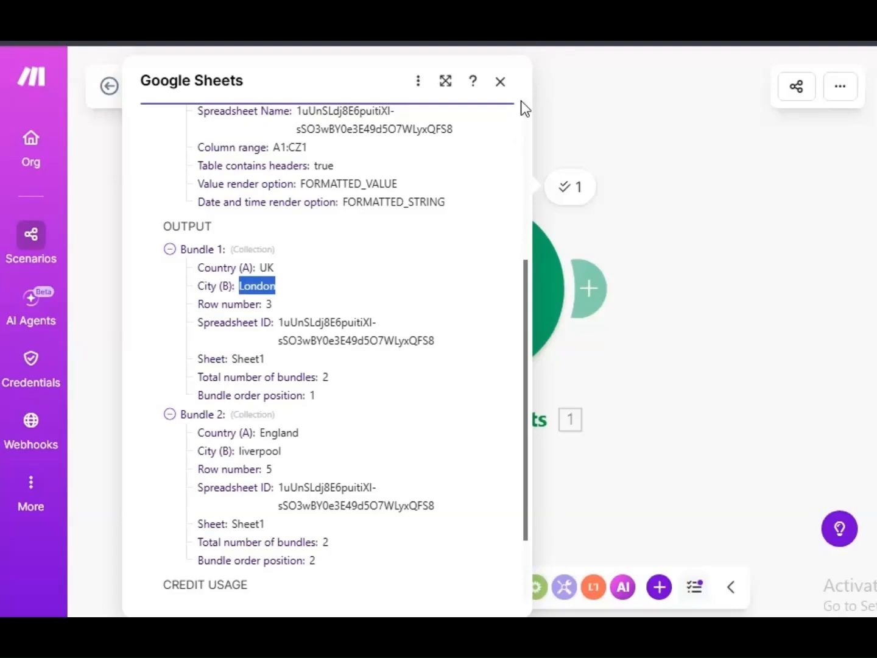
click(501, 83)
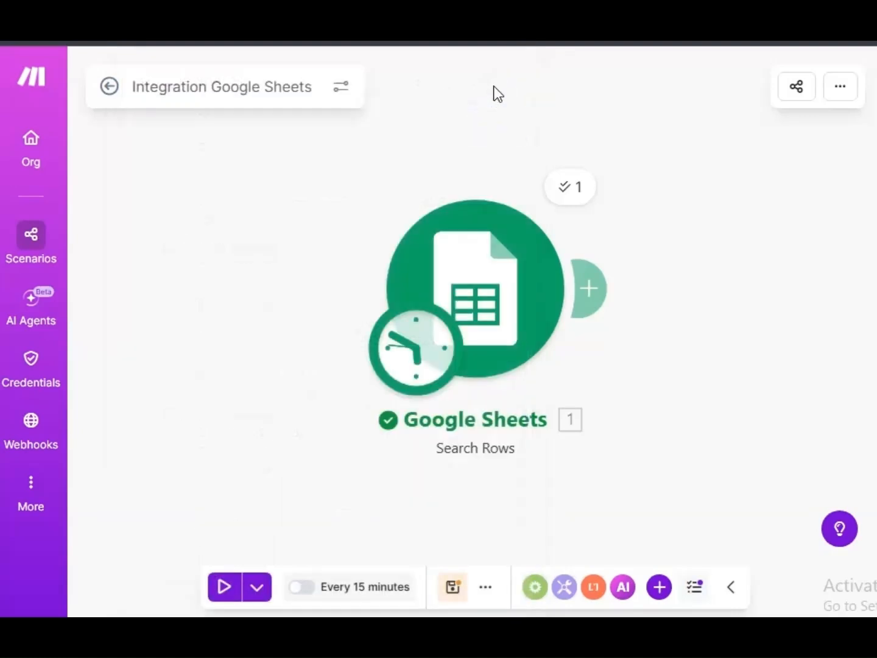